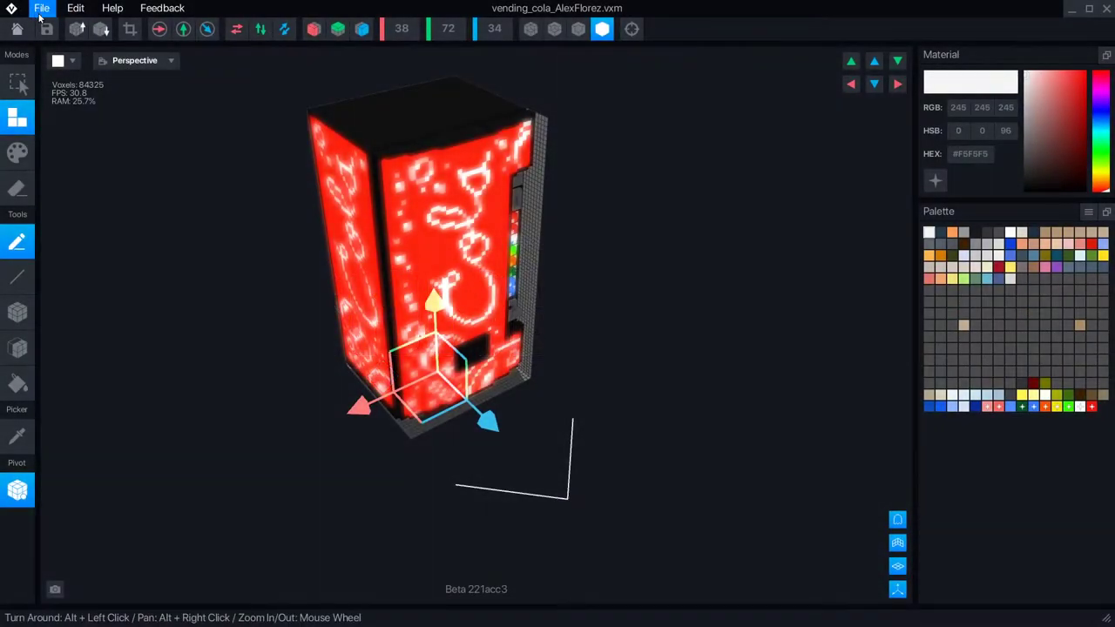
- Go to VoxEdit's File menu to export the vending cola model
{"action": "left_click", "coordinate": [42, 8]}
{"action": "mouse_move", "coordinate": [59, 77]}
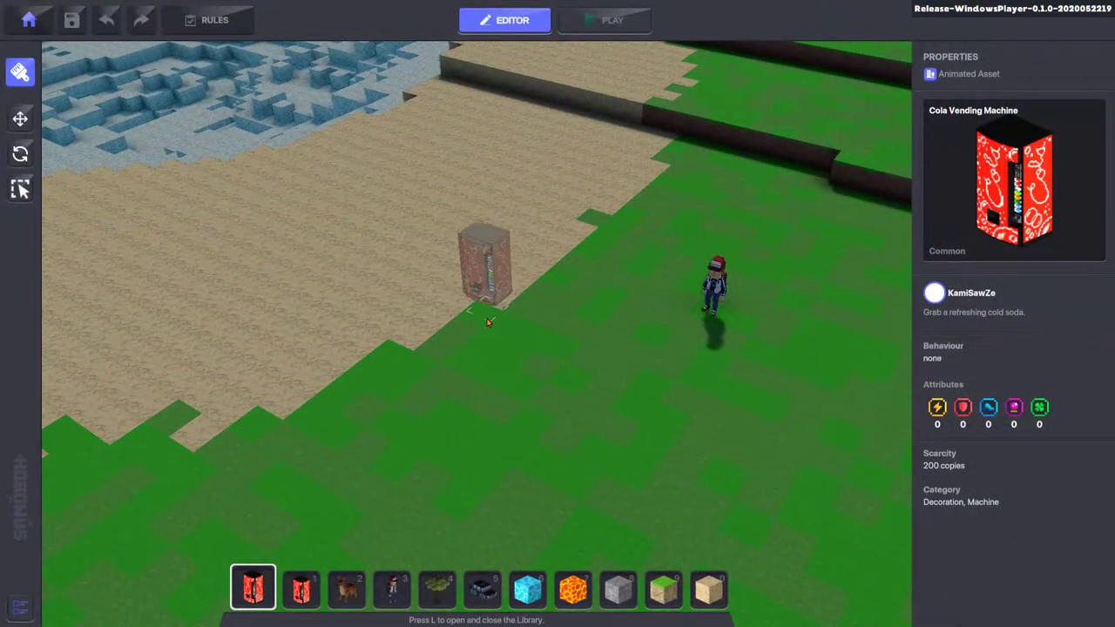
- Place the Cola Vending Machine on the grass
{"action": "left_click", "coordinate": [545, 321]}
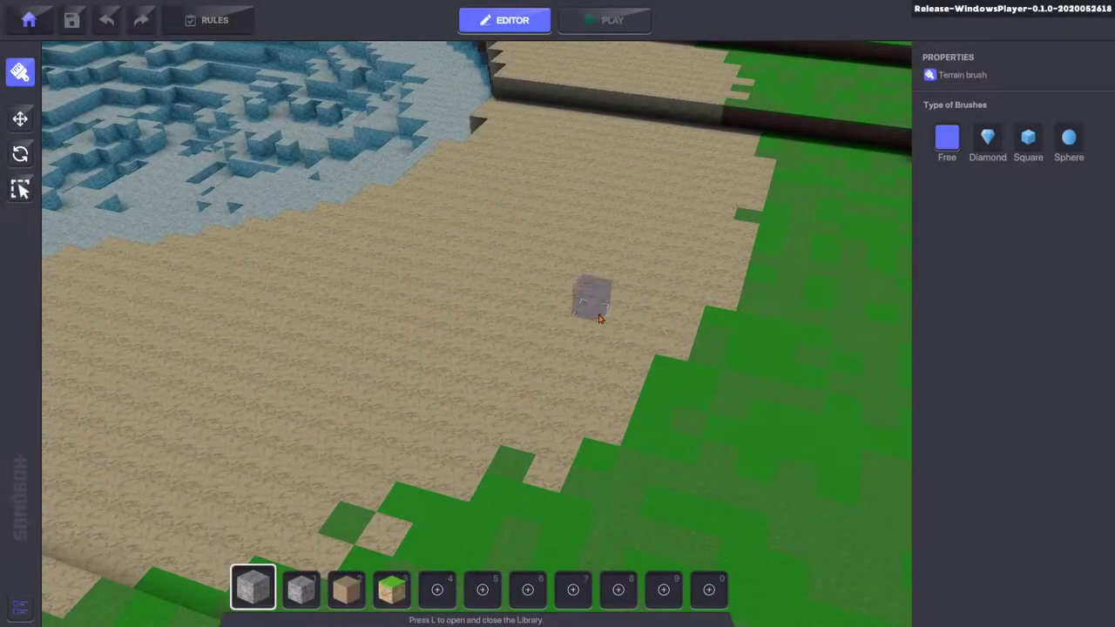
- Filter the Library to the Plant category and pick Palmtree 3
{"action": "key", "text": "l"}
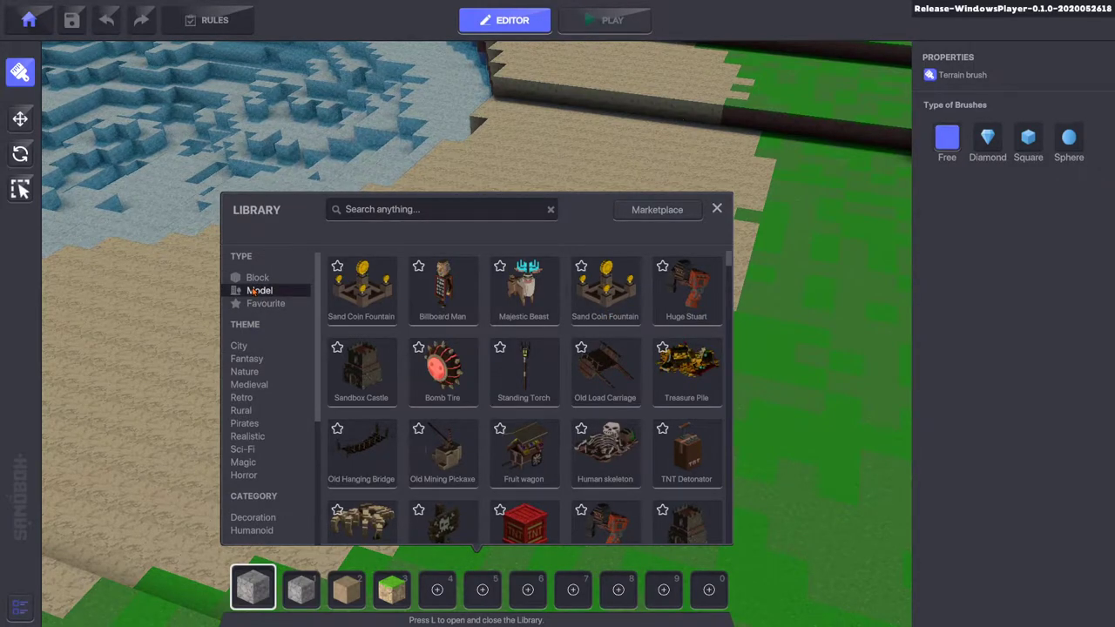
{"action": "scroll", "coordinate": [292, 453], "scroll_direction": "down", "scroll_amount": 3}
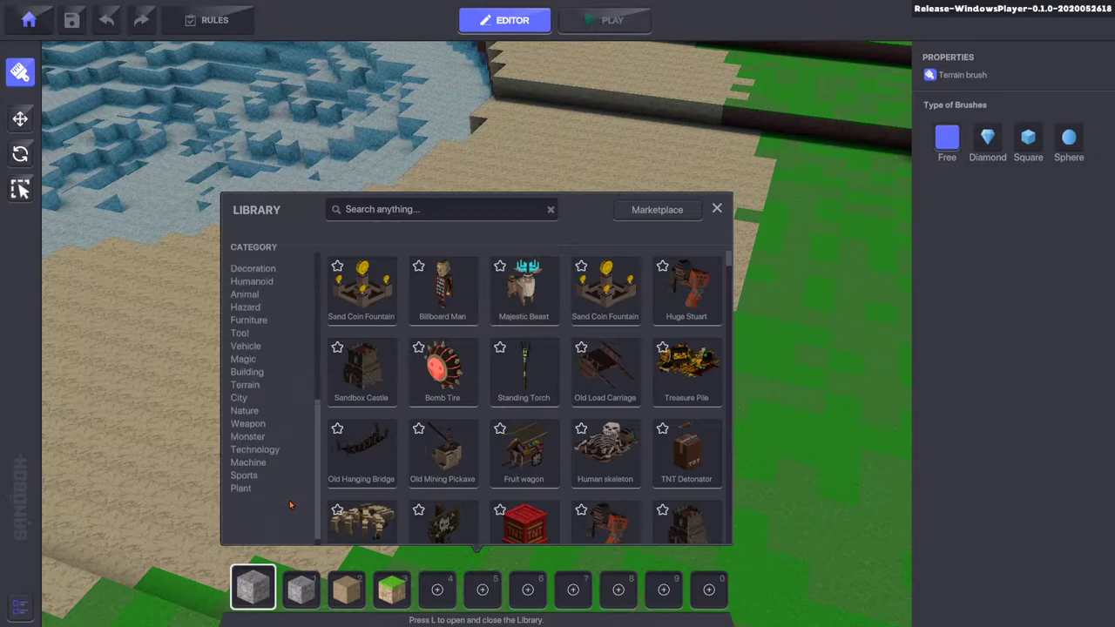
{"action": "left_click", "coordinate": [258, 535]}
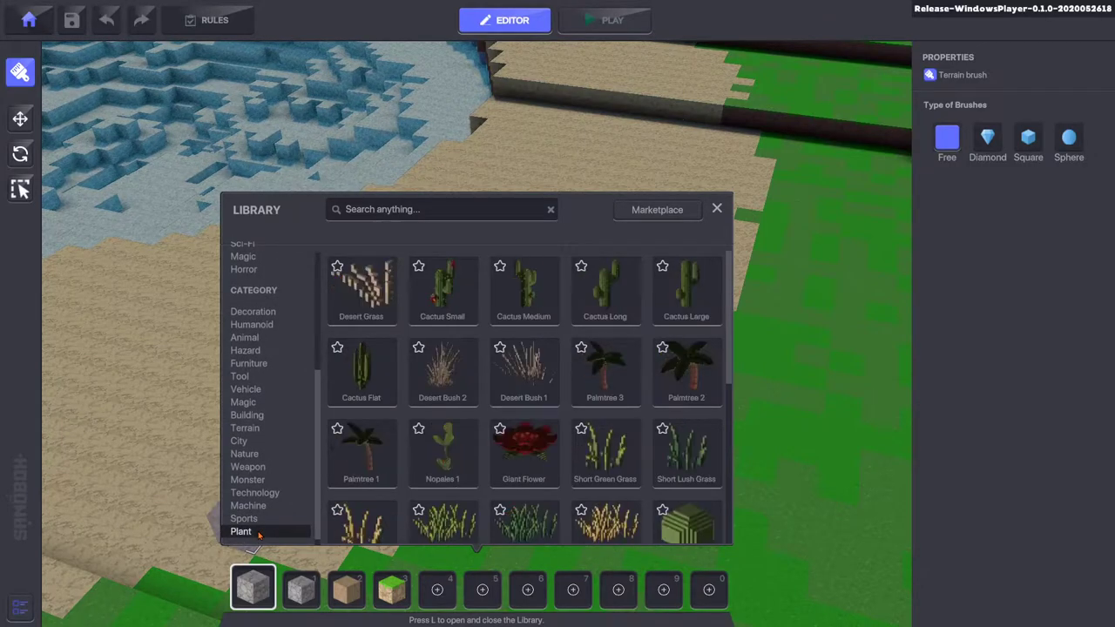
{"action": "scroll", "coordinate": [540, 391], "scroll_direction": "down", "scroll_amount": 3}
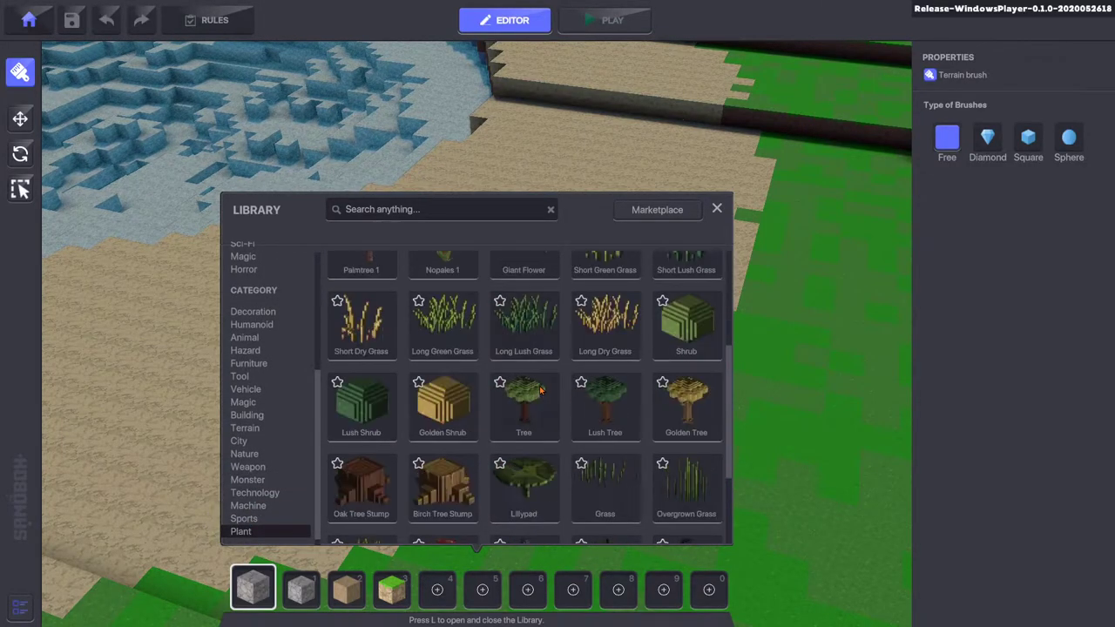
{"action": "scroll", "coordinate": [528, 436], "scroll_direction": "up", "scroll_amount": 3}
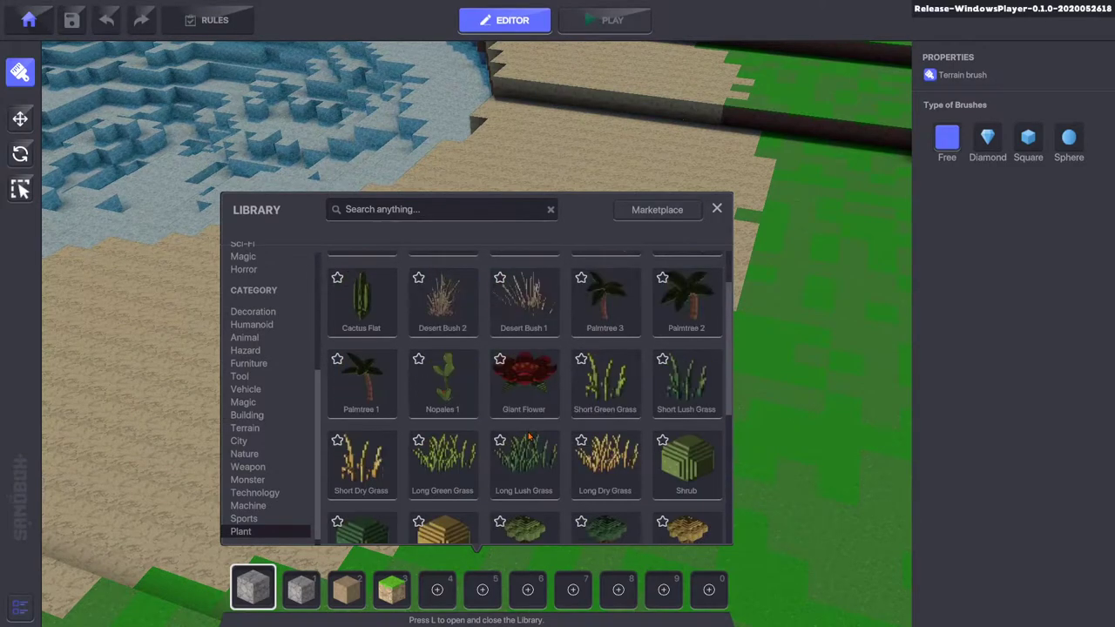
{"action": "left_click", "coordinate": [607, 376]}
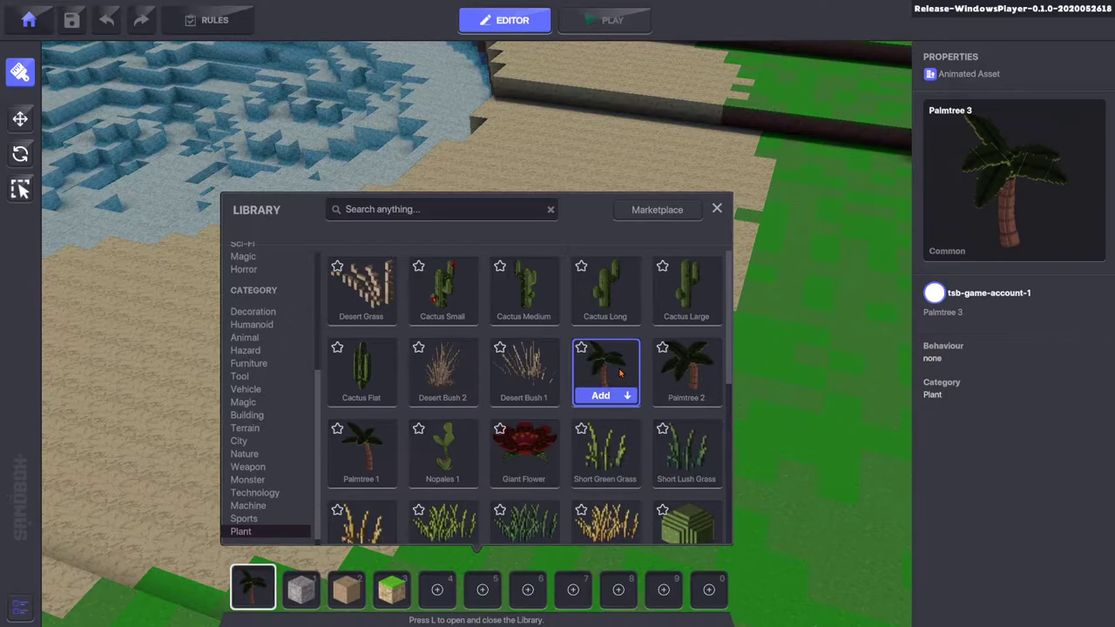
- Compare Nopales 1, Short Lush Grass and Long Lush Grass, then settle on Short Green Grass
{"action": "left_click", "coordinate": [453, 445]}
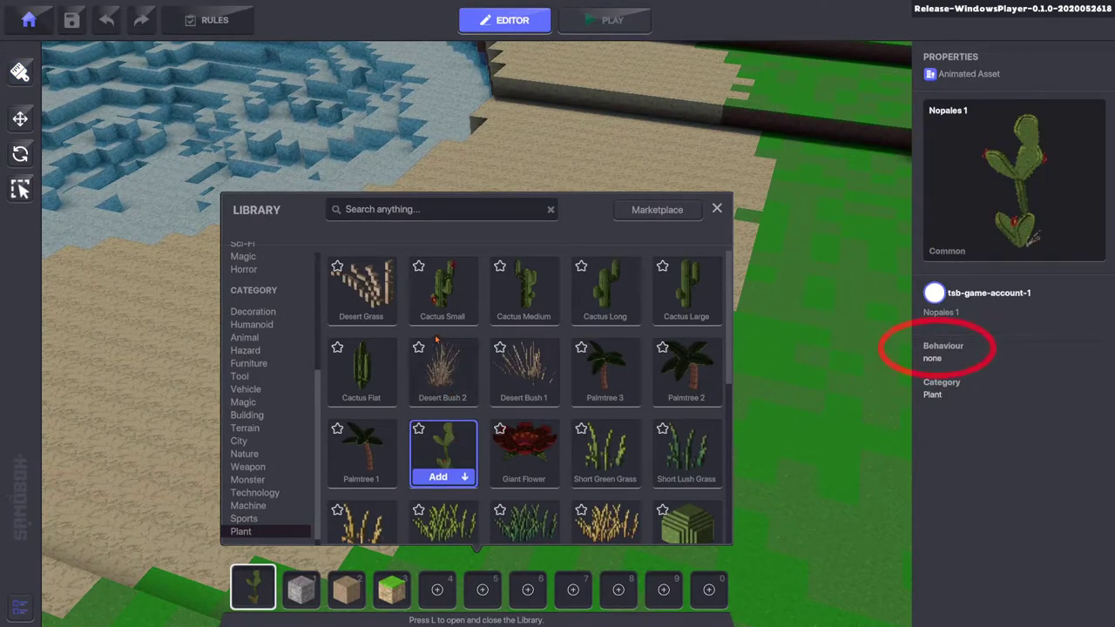
{"action": "scroll", "coordinate": [485, 427], "scroll_direction": "down", "scroll_amount": 1}
{"action": "left_click", "coordinate": [604, 391]}
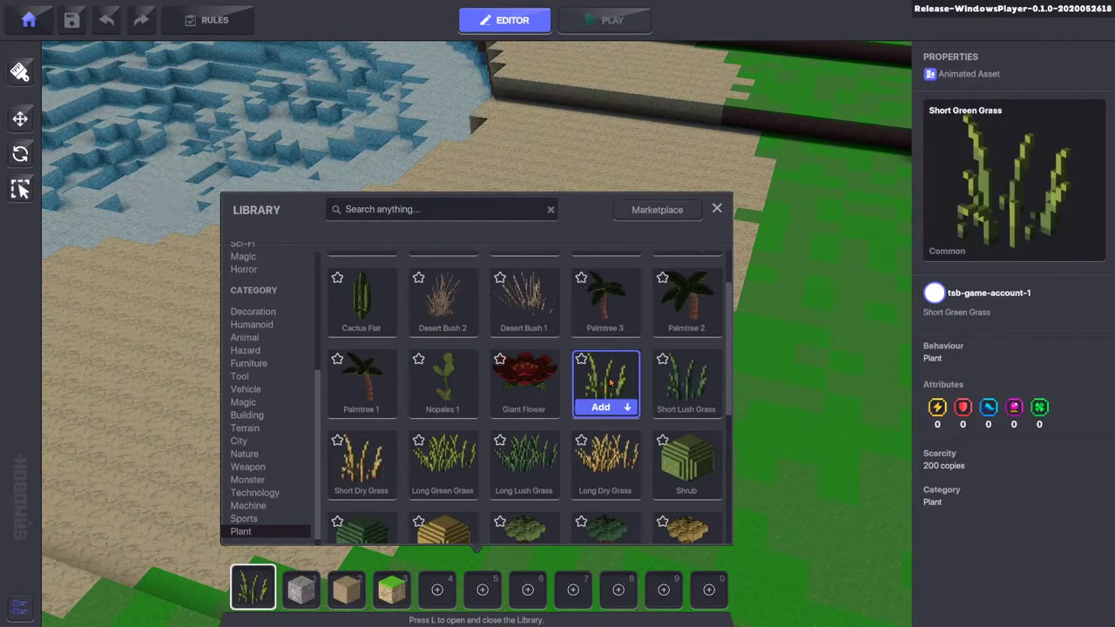
{"action": "left_click", "coordinate": [688, 367]}
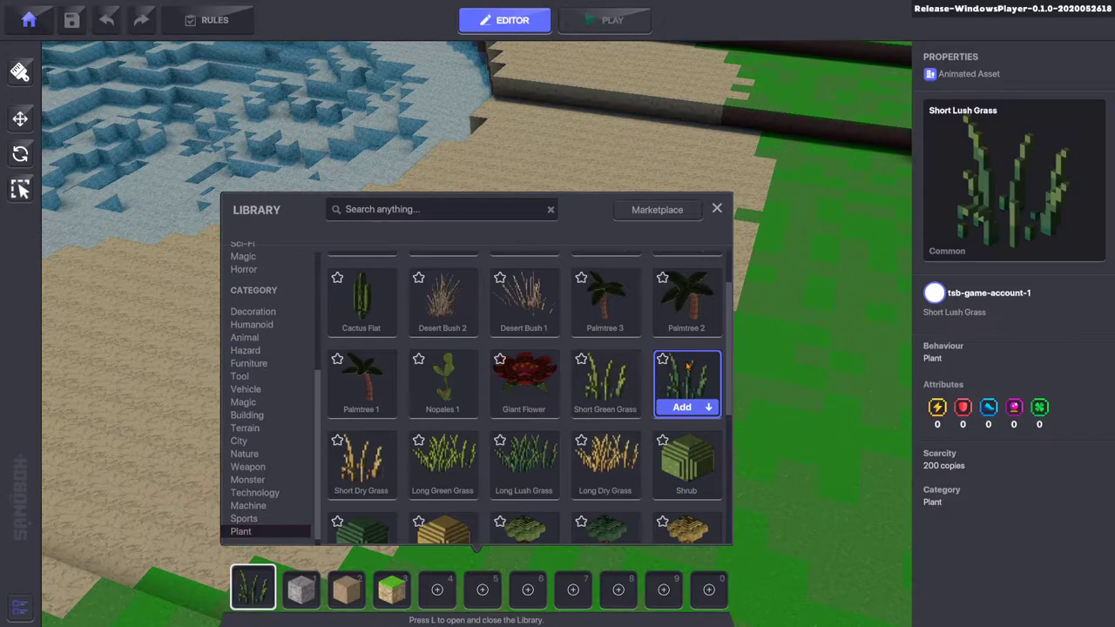
{"action": "left_click", "coordinate": [523, 466]}
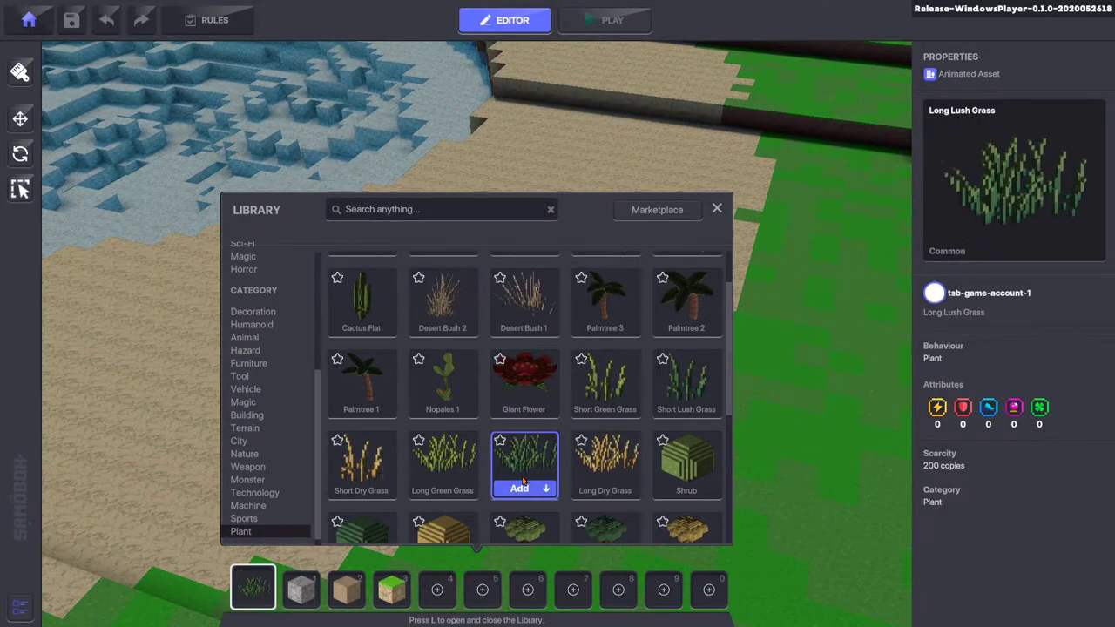
{"action": "left_click", "coordinate": [608, 375]}
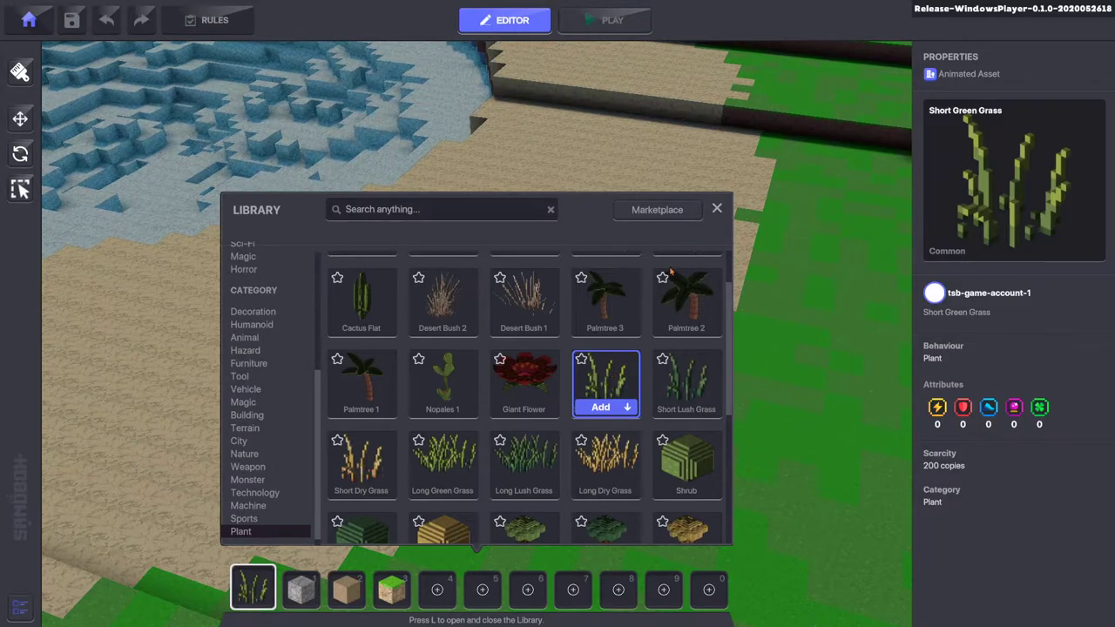
- Place three Short Green Grass plants on the lower sand
{"action": "key", "text": "l"}
{"action": "scroll", "coordinate": [657, 281], "scroll_direction": "up", "scroll_amount": 5}
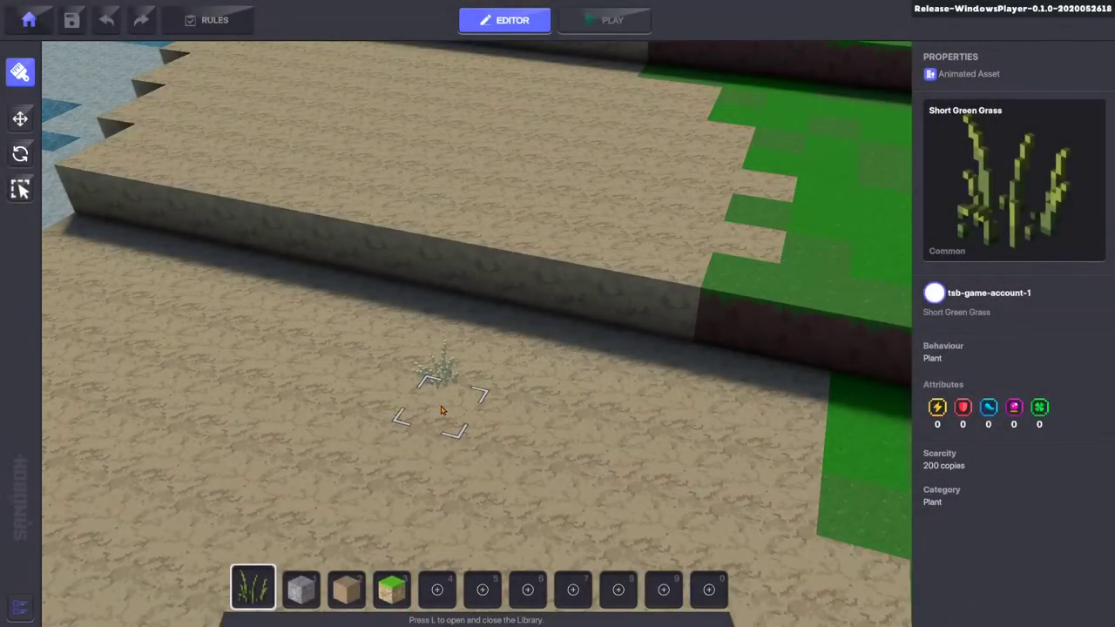
{"action": "left_click", "coordinate": [446, 408]}
{"action": "left_click", "coordinate": [501, 451]}
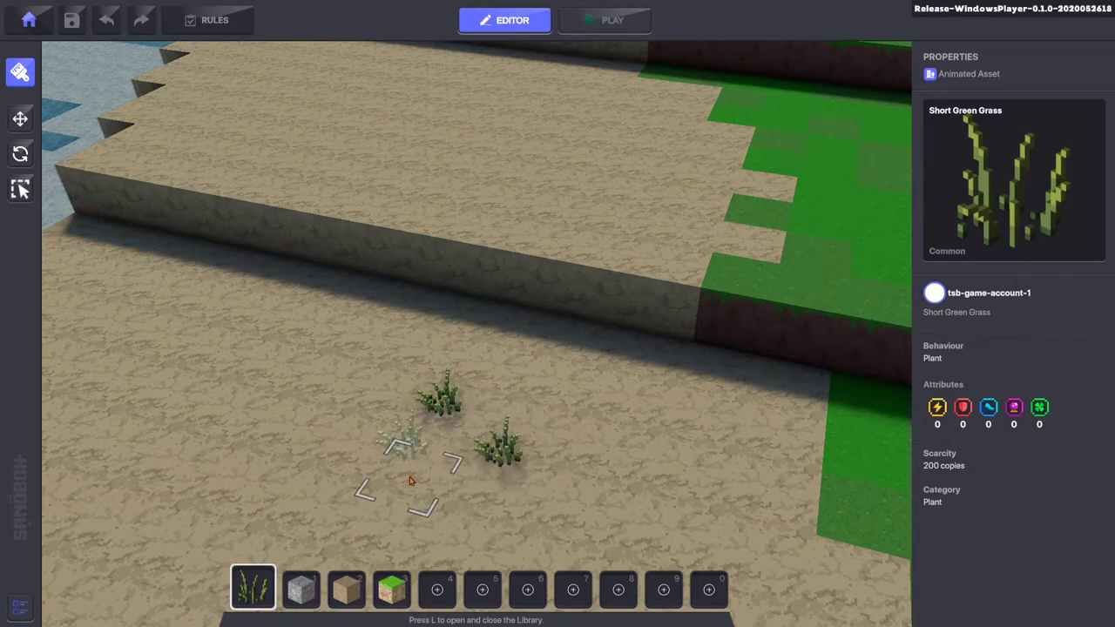
{"action": "left_click", "coordinate": [410, 477]}
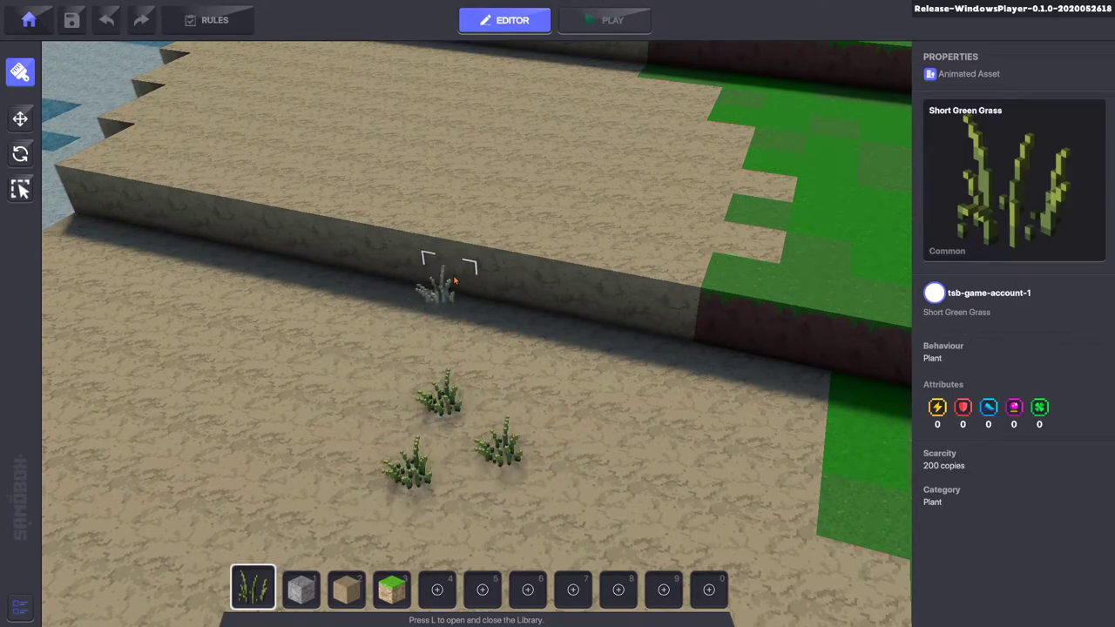
- Add three grass plants along the ledge wall, then delete the first one
{"action": "left_click", "coordinate": [455, 274]}
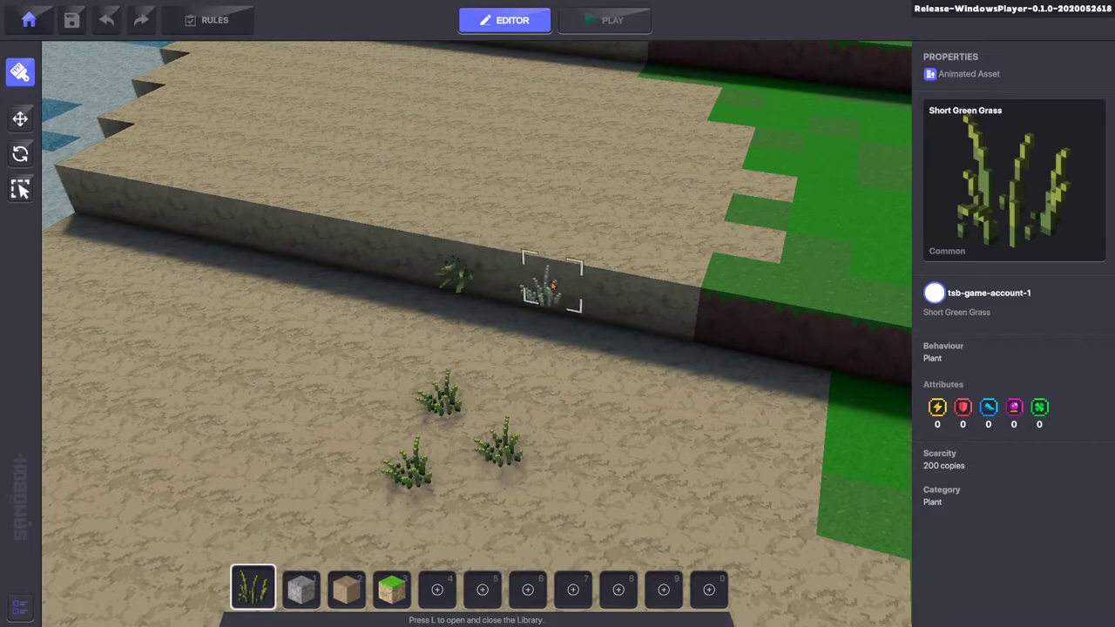
{"action": "left_click", "coordinate": [552, 289]}
{"action": "left_click", "coordinate": [628, 299]}
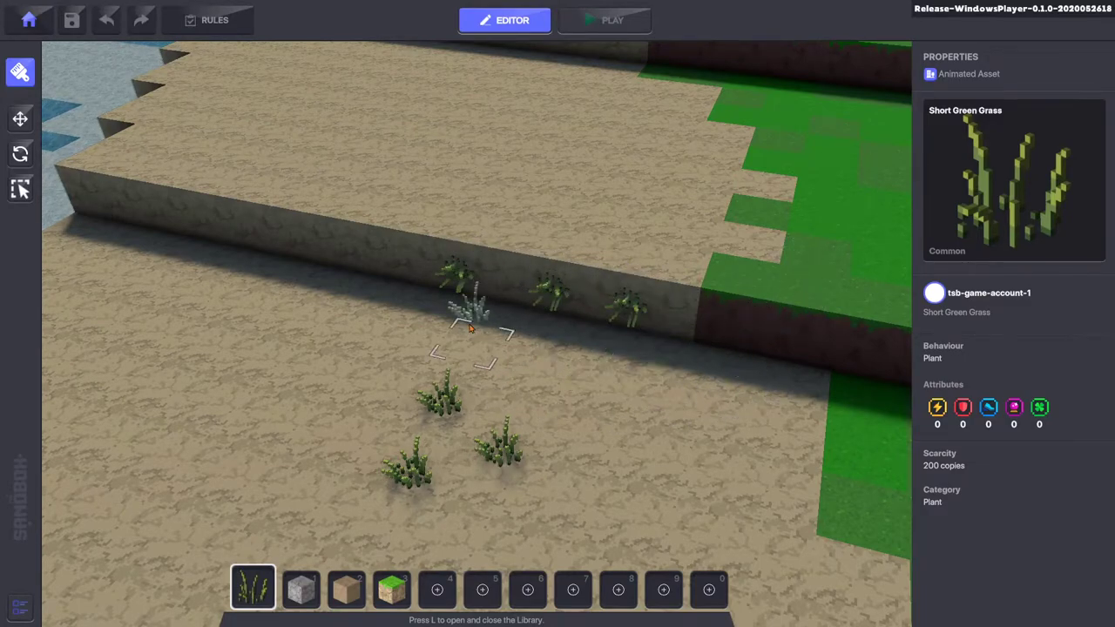
{"action": "right_click", "coordinate": [466, 294]}
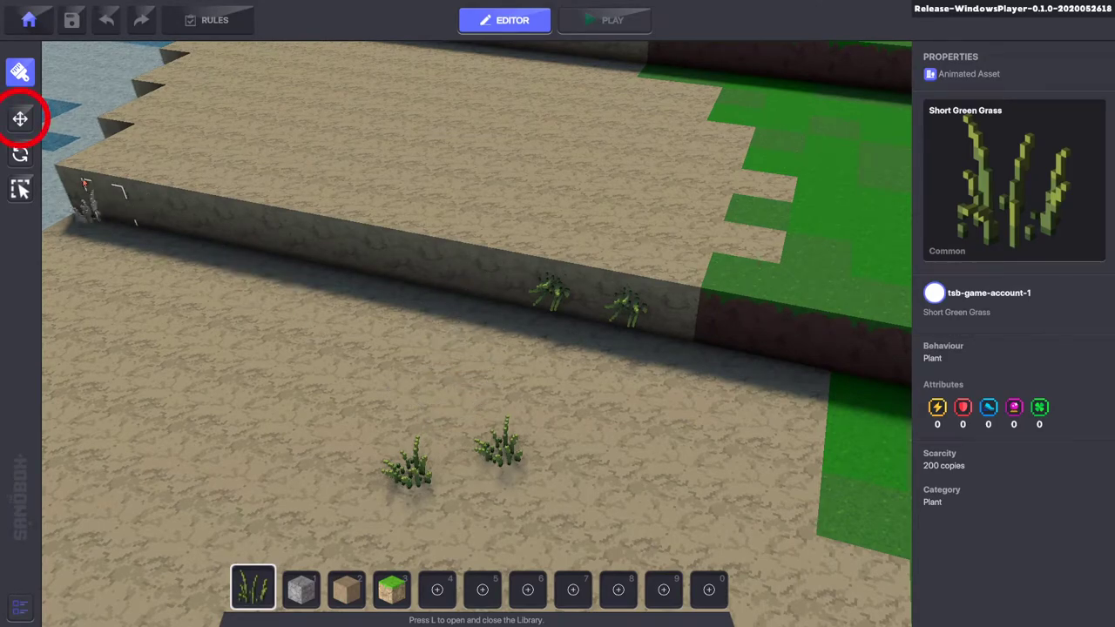
- Move one grass plant on the sand along X and Z to a new spot
{"action": "left_click", "coordinate": [20, 119]}
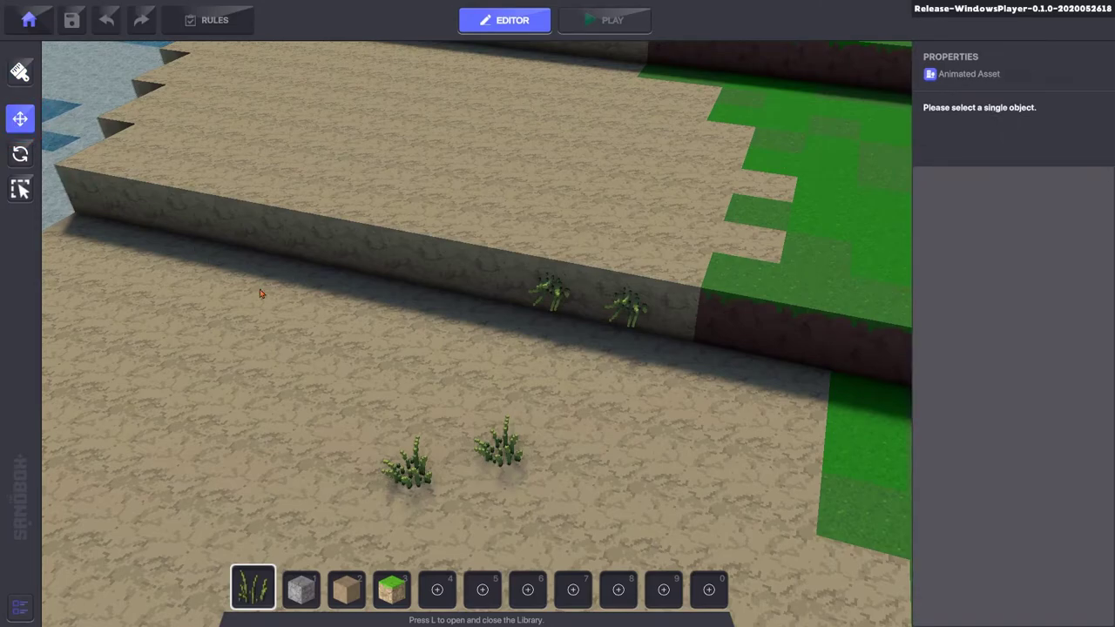
{"action": "left_click", "coordinate": [501, 455]}
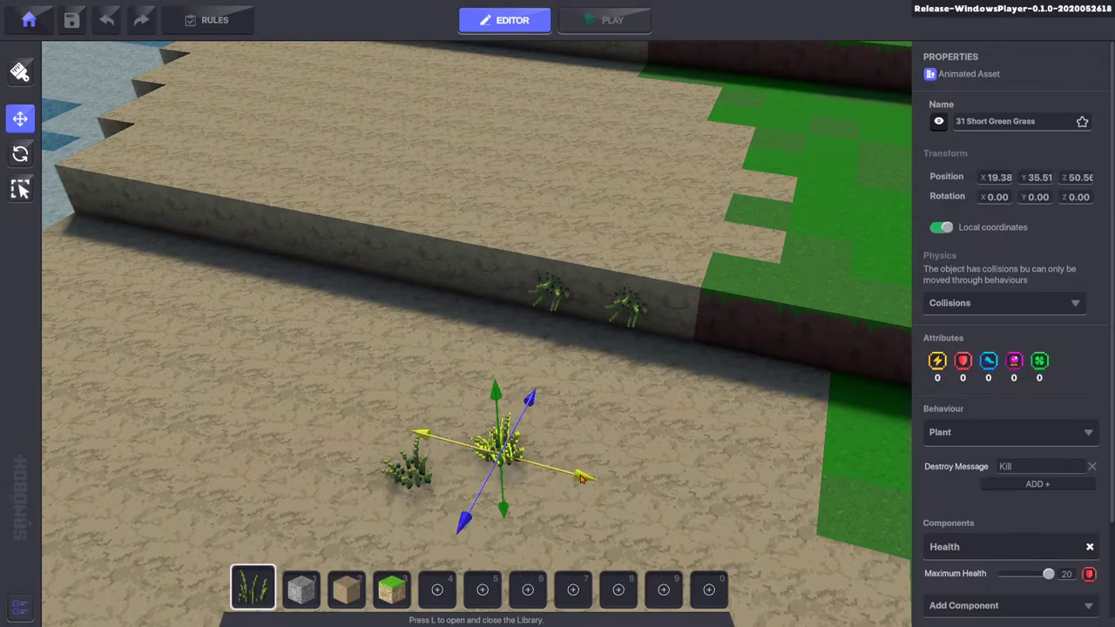
{"action": "mouse_move", "coordinate": [581, 478]}
{"action": "left_mouse_down"}
{"action": "mouse_move", "coordinate": [499, 470]}
{"action": "mouse_move", "coordinate": [441, 428]}
{"action": "mouse_move", "coordinate": [589, 478]}
{"action": "left_mouse_up"}
{"action": "left_click_drag", "start_coordinate": [538, 403], "coordinate": [560, 364]}
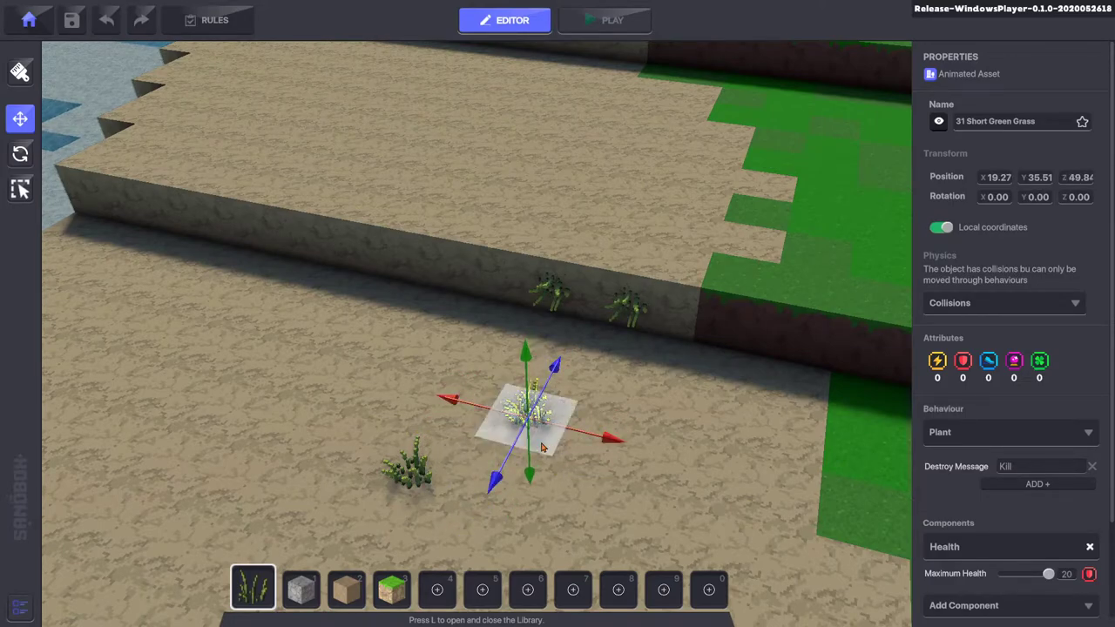
{"action": "left_click_drag", "start_coordinate": [539, 442], "coordinate": [513, 451]}
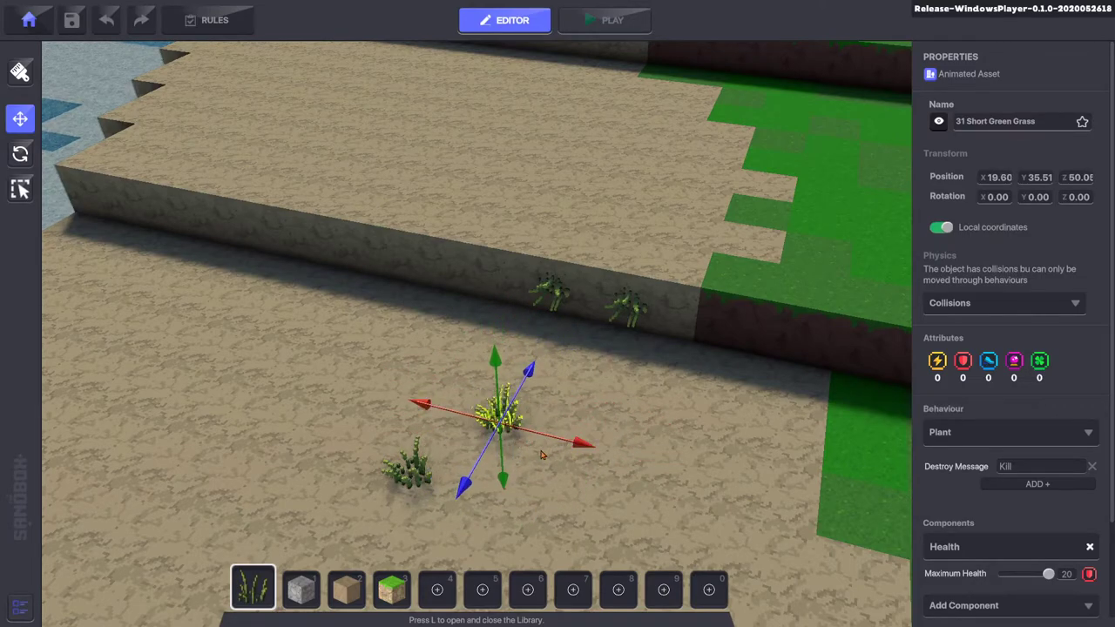
{"action": "left_click", "coordinate": [613, 492]}
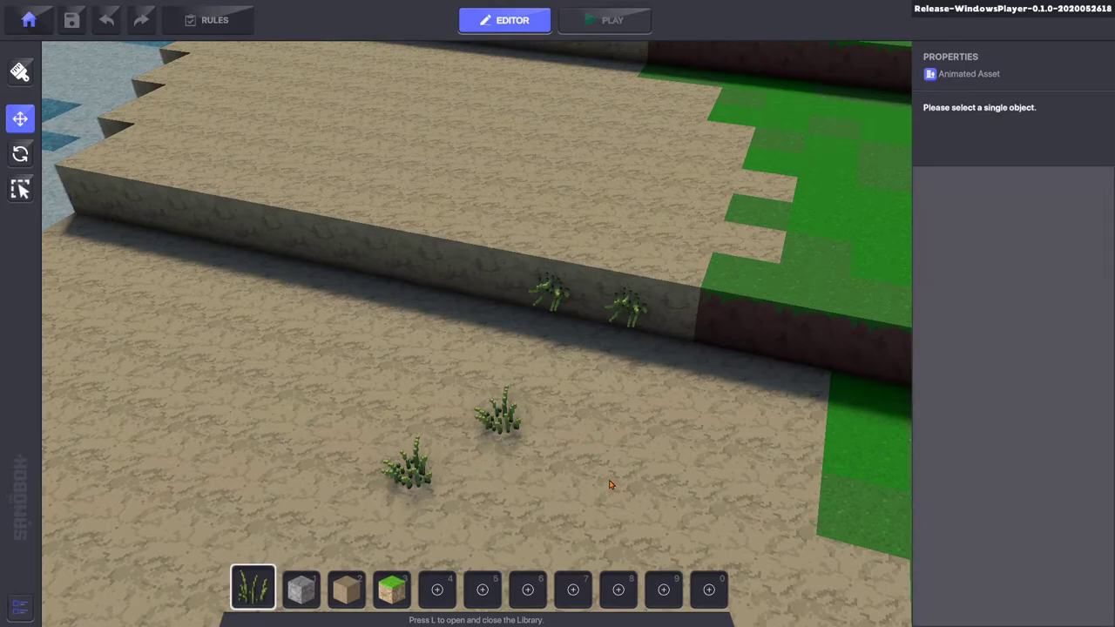
- Select all four grass plants and shift them together to the left
{"action": "left_click_drag", "start_coordinate": [604, 517], "coordinate": [316, 381]}
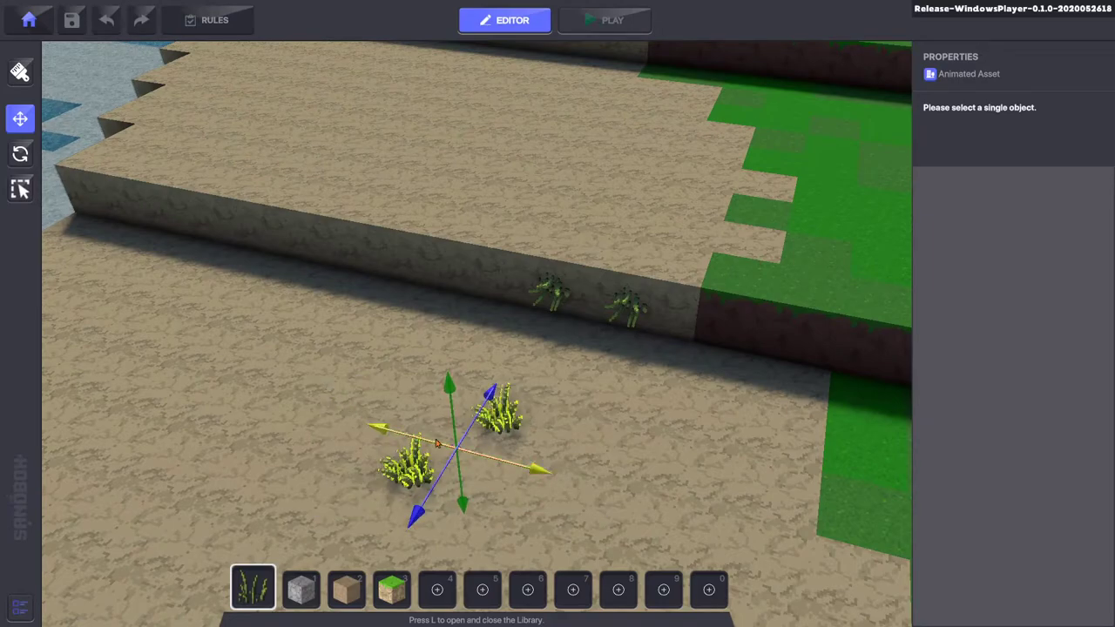
{"action": "left_click", "coordinate": [558, 294], "text": "shift"}
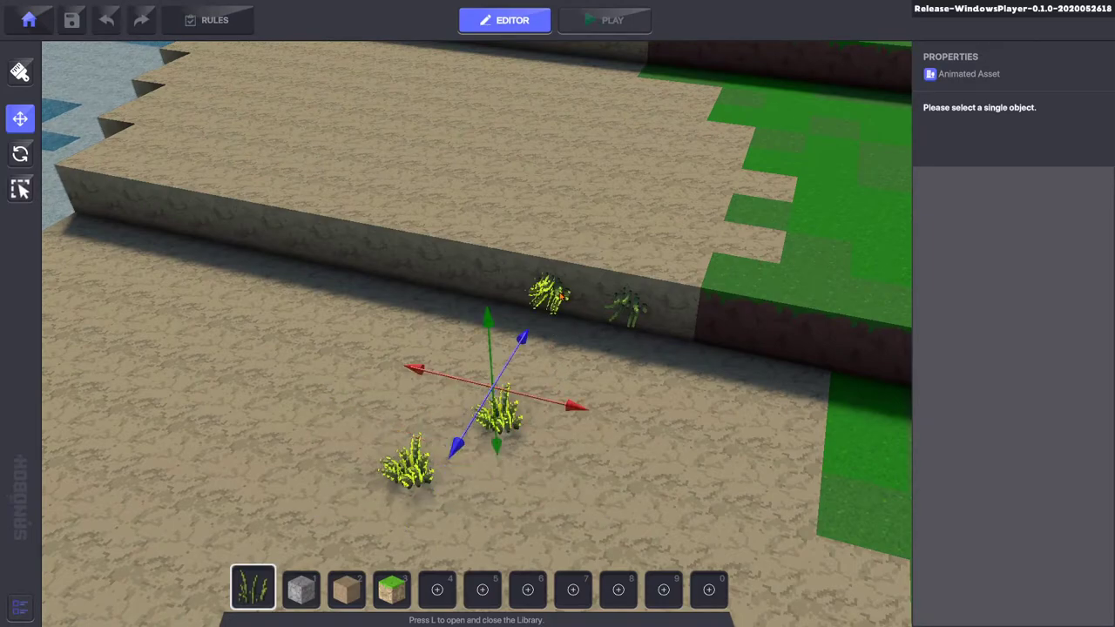
{"action": "left_click", "coordinate": [624, 308], "text": "shift"}
{"action": "left_click_drag", "start_coordinate": [547, 391], "coordinate": [416, 405]}
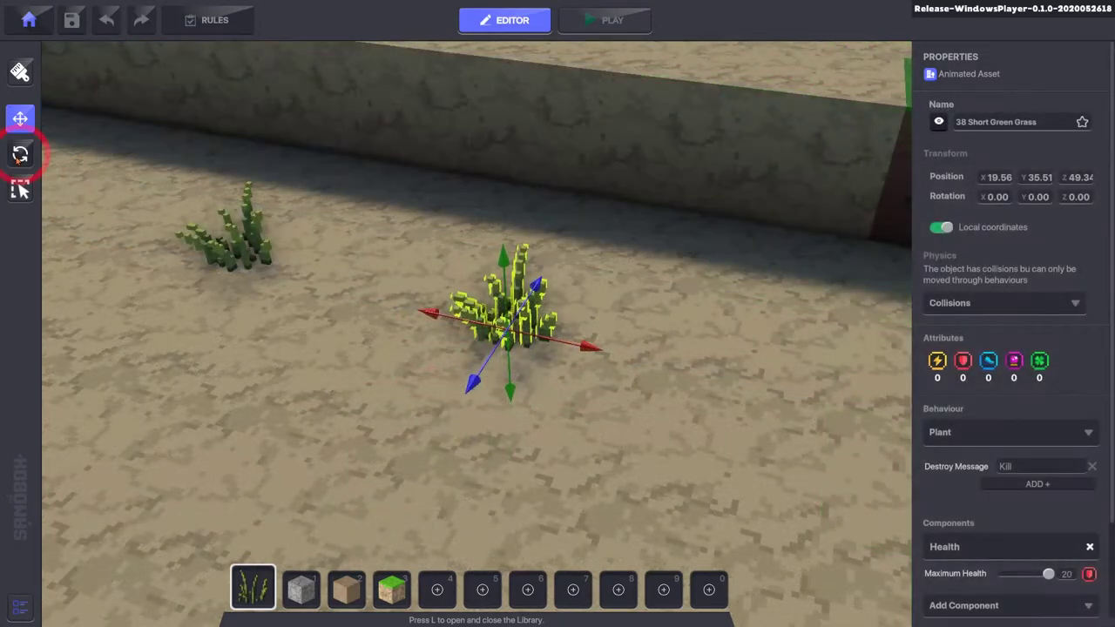
- Rotate the grass plant to 90 degrees on its Y axis
{"action": "key", "text": "e"}
{"action": "left_click_drag", "start_coordinate": [429, 367], "coordinate": [562, 378]}
{"action": "key", "text": "r"}
{"action": "key", "text": "r"}
{"action": "key", "text": "r"}
{"action": "key", "text": "r"}
{"action": "key", "text": "r"}
{"action": "key", "text": "r"}
{"action": "key", "text": "r"}
{"action": "key", "text": "r"}
{"action": "key", "text": "r"}
{"action": "key", "text": "r"}
{"action": "key", "text": "r"}
{"action": "key", "text": "r"}
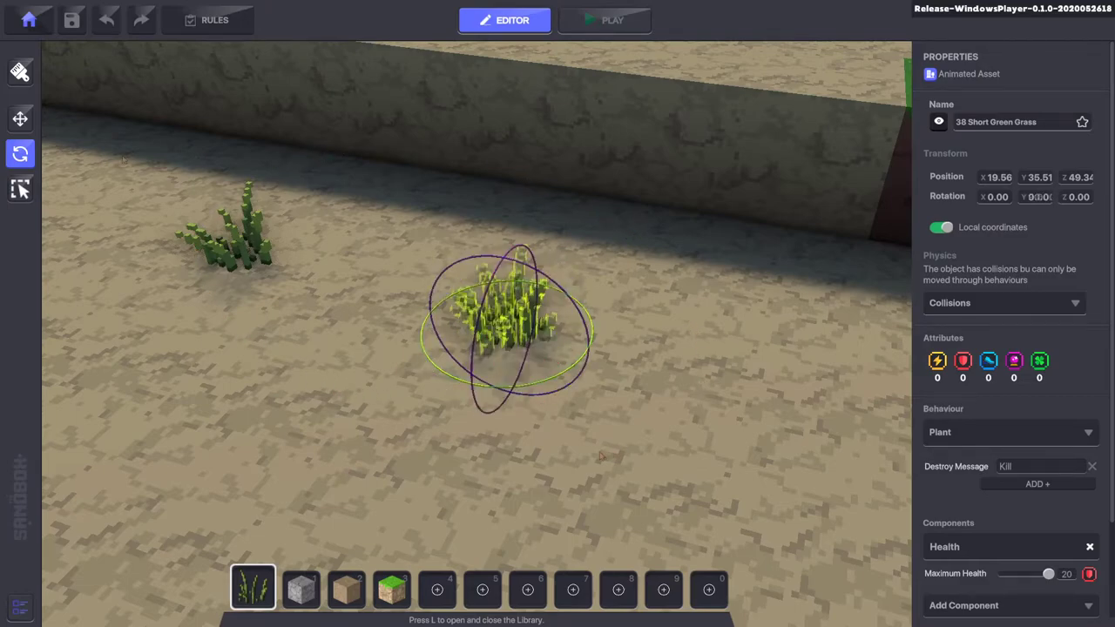
- Move the rotated plant toward the camera to X 20.00, Z 50.50
{"action": "left_click", "coordinate": [21, 119]}
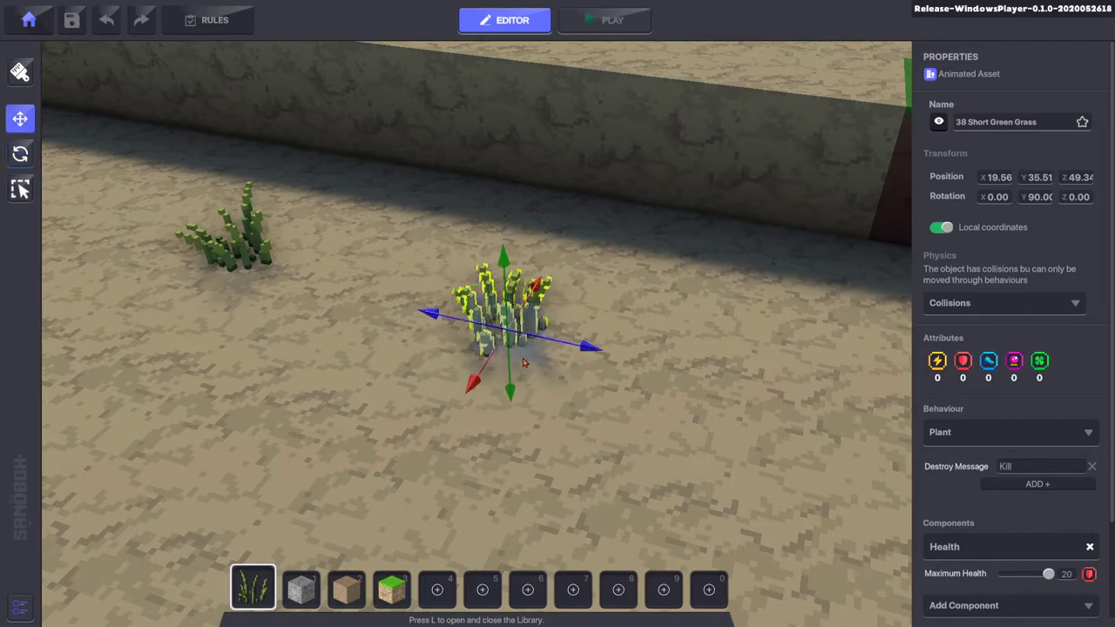
{"action": "left_click_drag", "start_coordinate": [525, 360], "coordinate": [359, 464]}
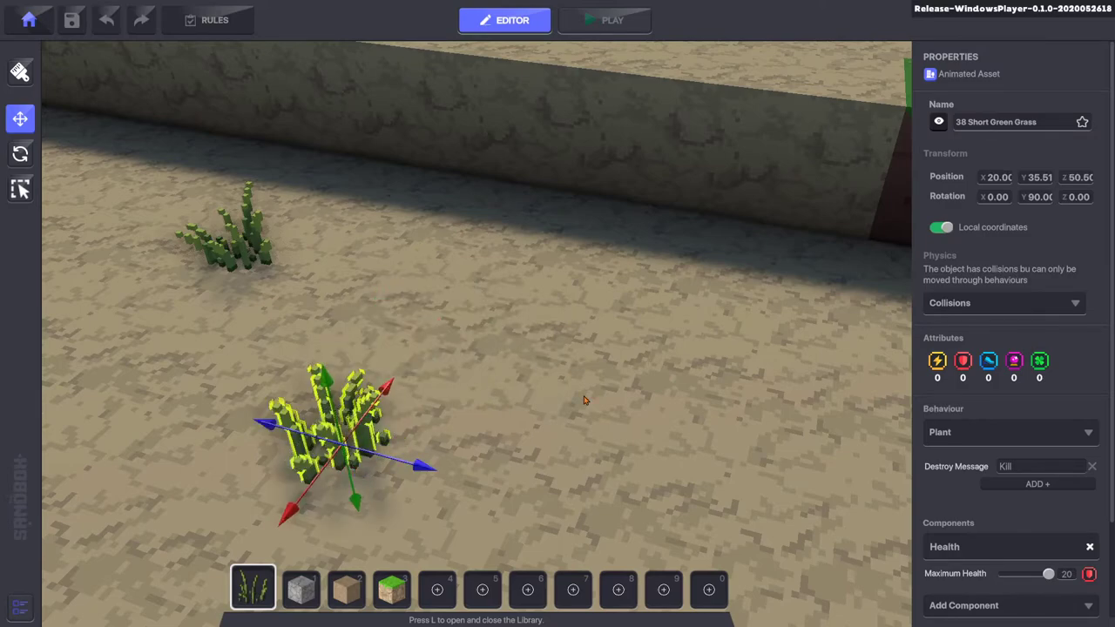
{"action": "left_click", "coordinate": [21, 154]}
- Marquee-select the grass plants, then single out one plant to edit
{"action": "left_click", "coordinate": [233, 209], "text": "shift"}
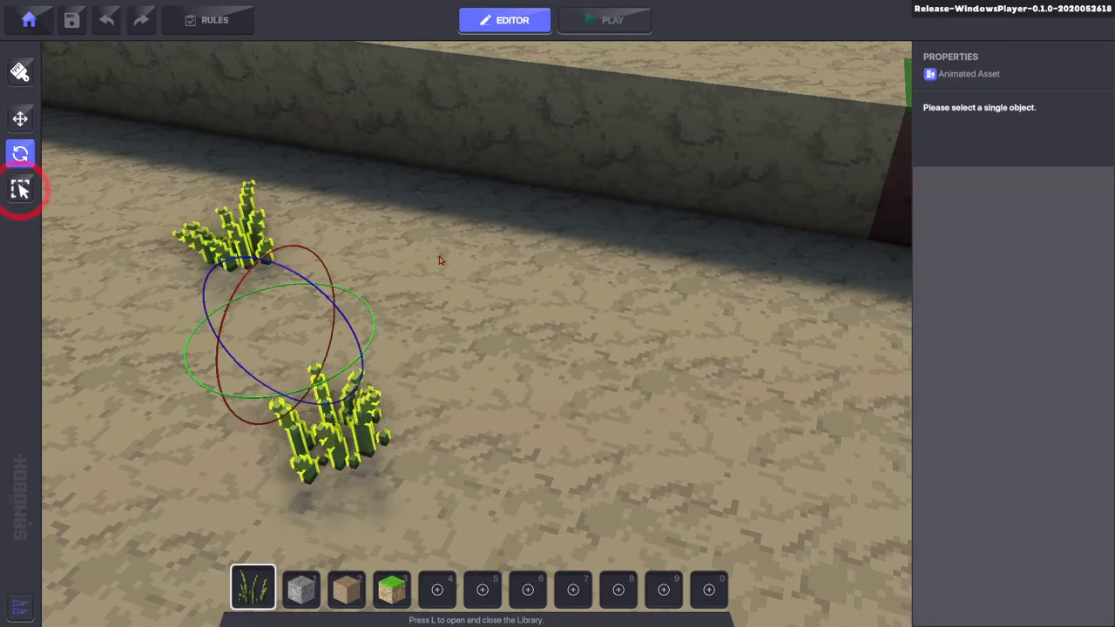
{"action": "scroll", "coordinate": [440, 259], "scroll_direction": "down", "scroll_amount": 3}
{"action": "left_click_drag", "start_coordinate": [244, 174], "coordinate": [568, 427]}
{"action": "left_click", "coordinate": [568, 427]}
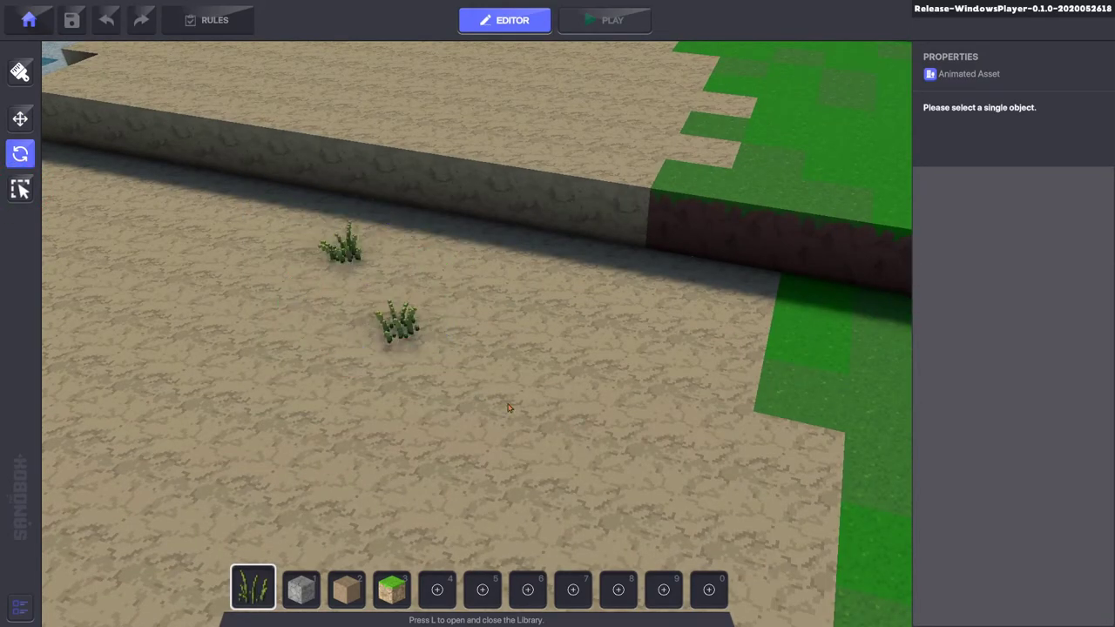
{"action": "left_click", "coordinate": [21, 190]}
{"action": "left_click_drag", "start_coordinate": [204, 155], "coordinate": [504, 430]}
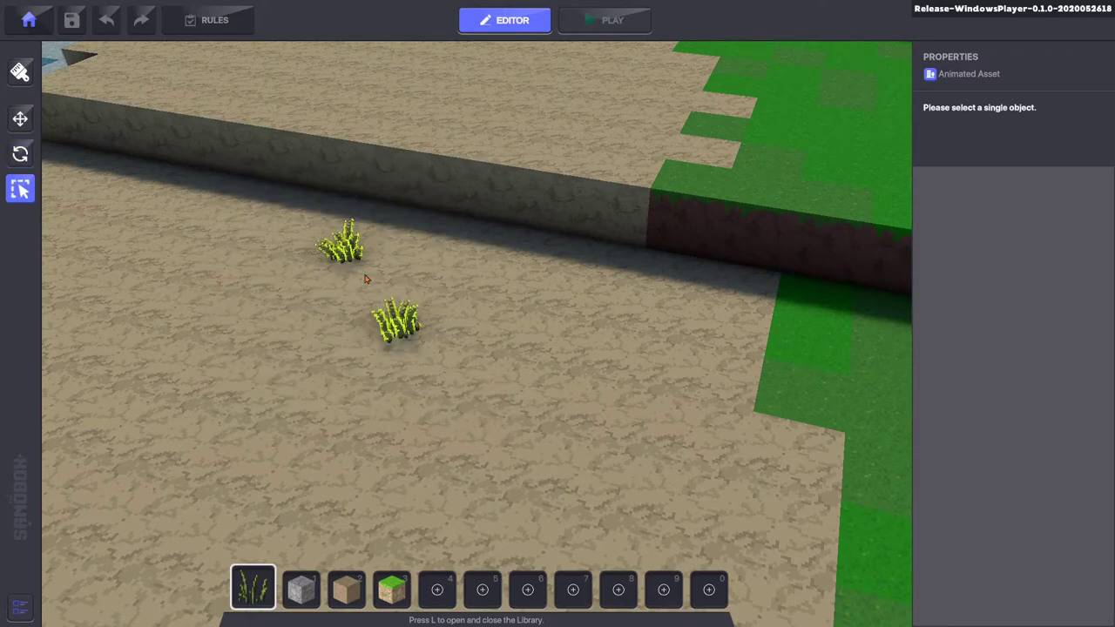
{"action": "left_click", "coordinate": [448, 373]}
- Nudge the selected grass plant slightly and tilt it freely with the rotate gizmo
{"action": "key", "text": "w"}
{"action": "mouse_move", "coordinate": [531, 383]}
{"action": "left_mouse_down"}
{"action": "mouse_move", "coordinate": [540, 355]}
{"action": "mouse_move", "coordinate": [475, 344]}
{"action": "mouse_move", "coordinate": [484, 352]}
{"action": "mouse_move", "coordinate": [510, 344]}
{"action": "mouse_move", "coordinate": [440, 327]}
{"action": "mouse_move", "coordinate": [452, 364]}
{"action": "left_mouse_up"}
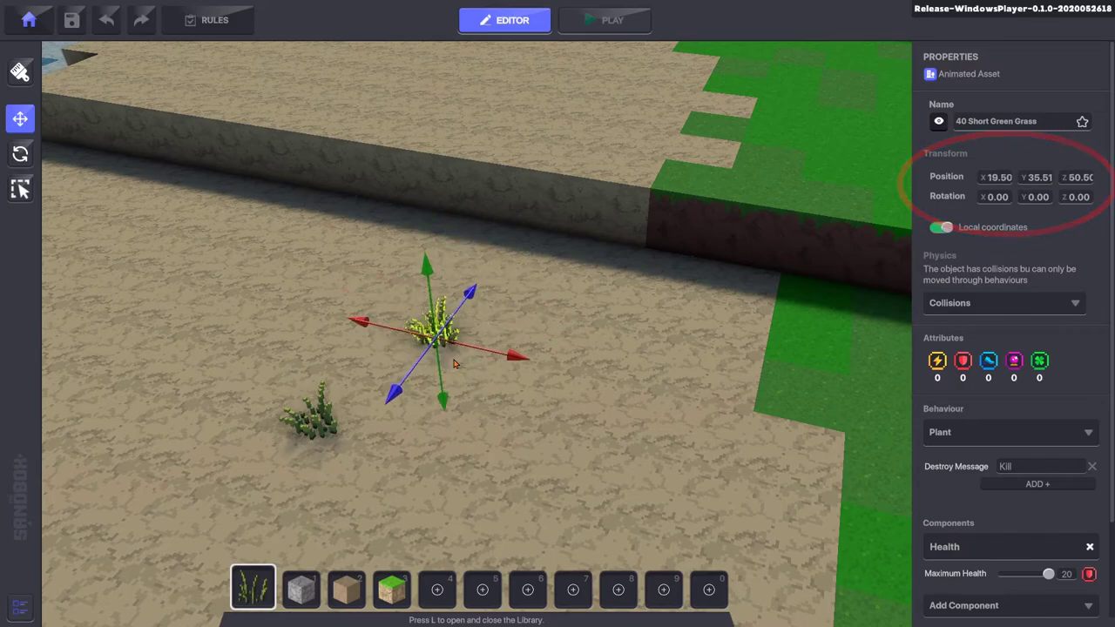
{"action": "key", "text": "e"}
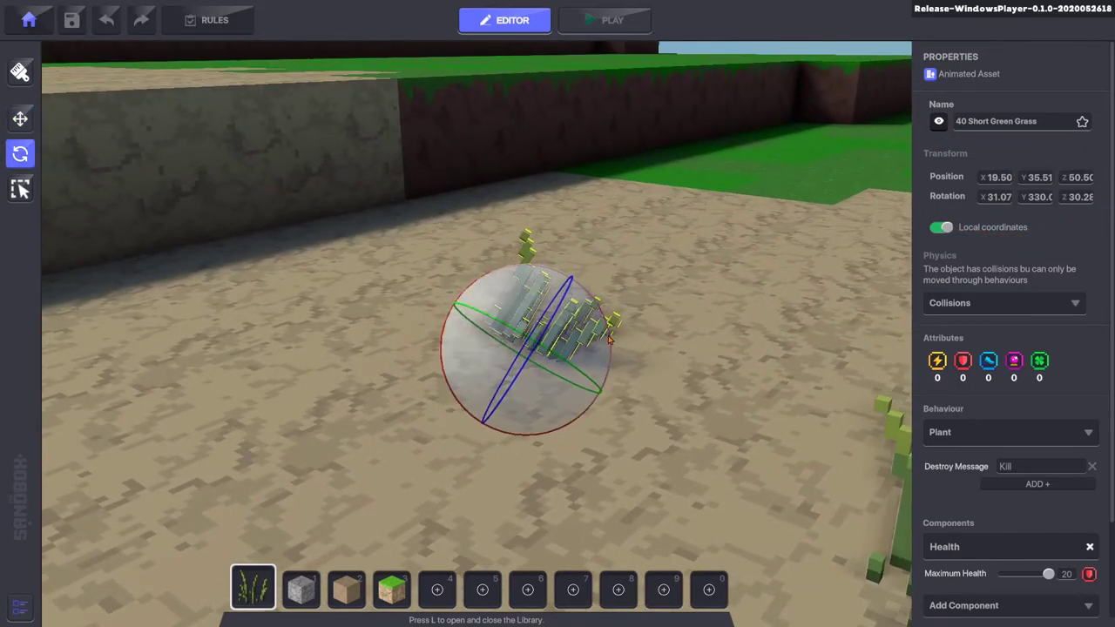
{"action": "mouse_move", "coordinate": [509, 344]}
{"action": "left_mouse_down"}
{"action": "mouse_move", "coordinate": [494, 340]}
{"action": "mouse_move", "coordinate": [521, 328]}
{"action": "left_mouse_up"}
- Reset the plant's Rotation X, Y and Z to 0 in Properties and clear the selection
{"action": "left_click", "coordinate": [1002, 199]}
{"action": "type", "text": "0"}
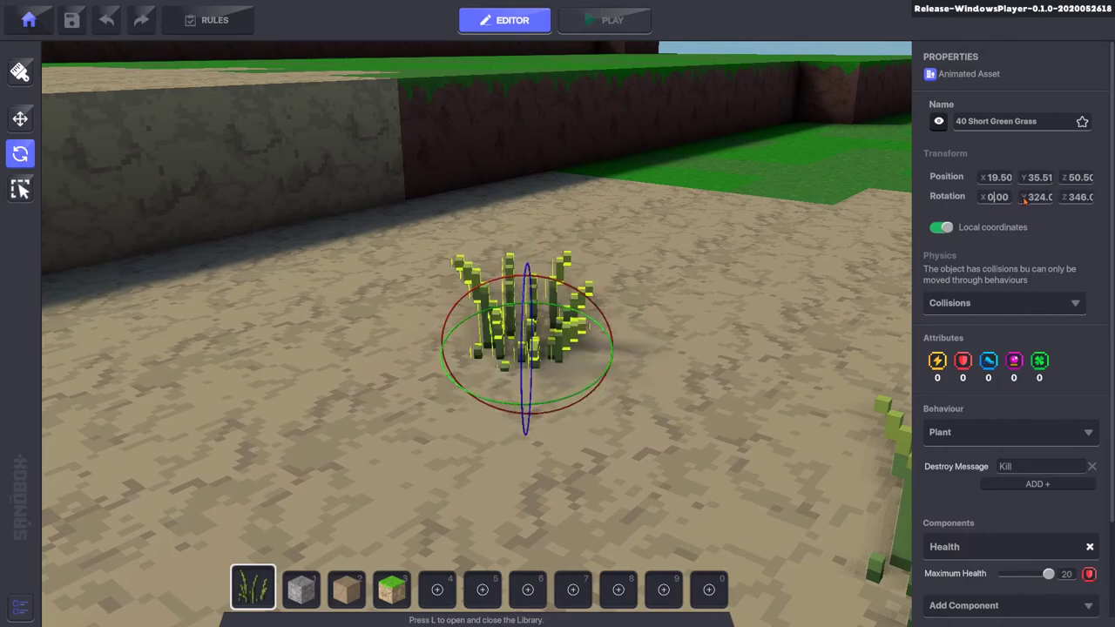
{"action": "left_click", "coordinate": [1039, 197]}
{"action": "type", "text": "0"}
{"action": "left_click", "coordinate": [1080, 197]}
{"action": "type", "text": "00"}
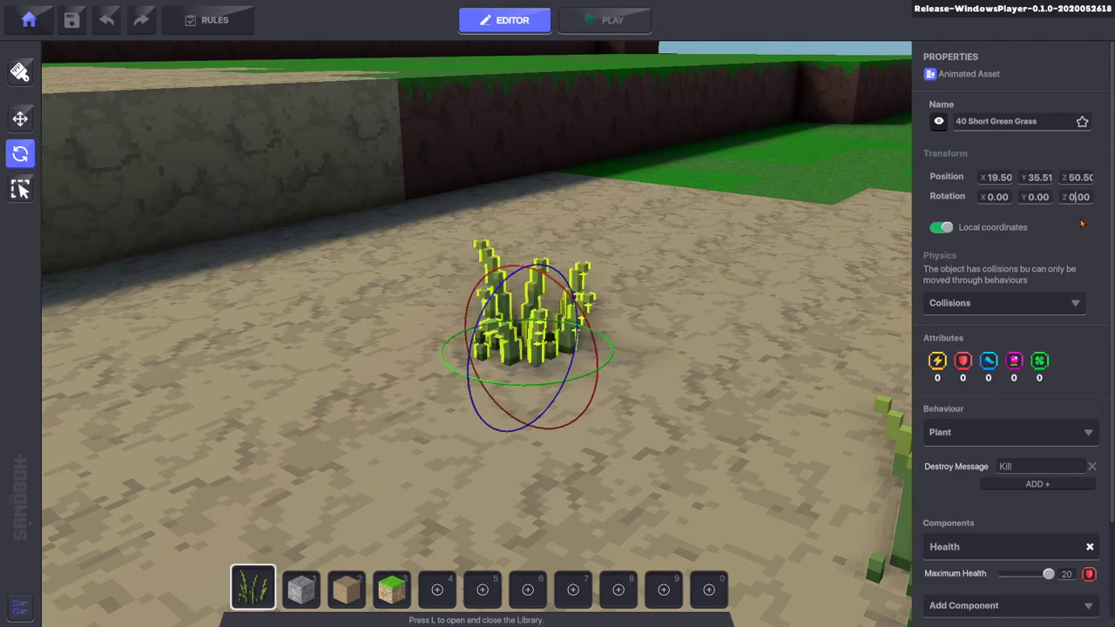
{"action": "left_click", "coordinate": [20, 118]}
{"action": "left_click_drag", "start_coordinate": [132, 143], "coordinate": [695, 516]}
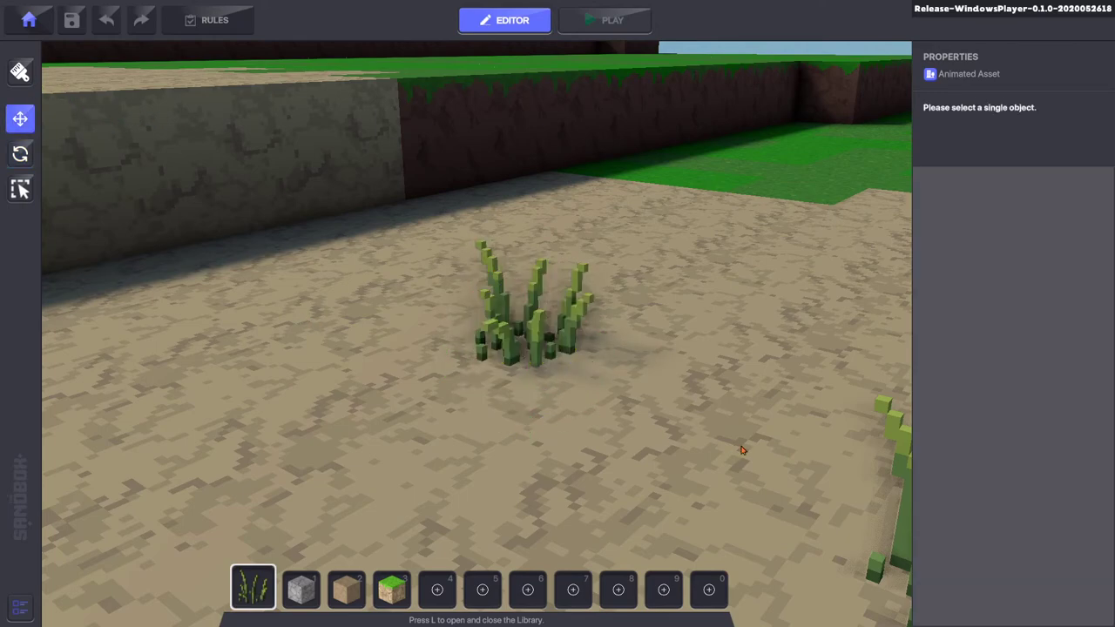